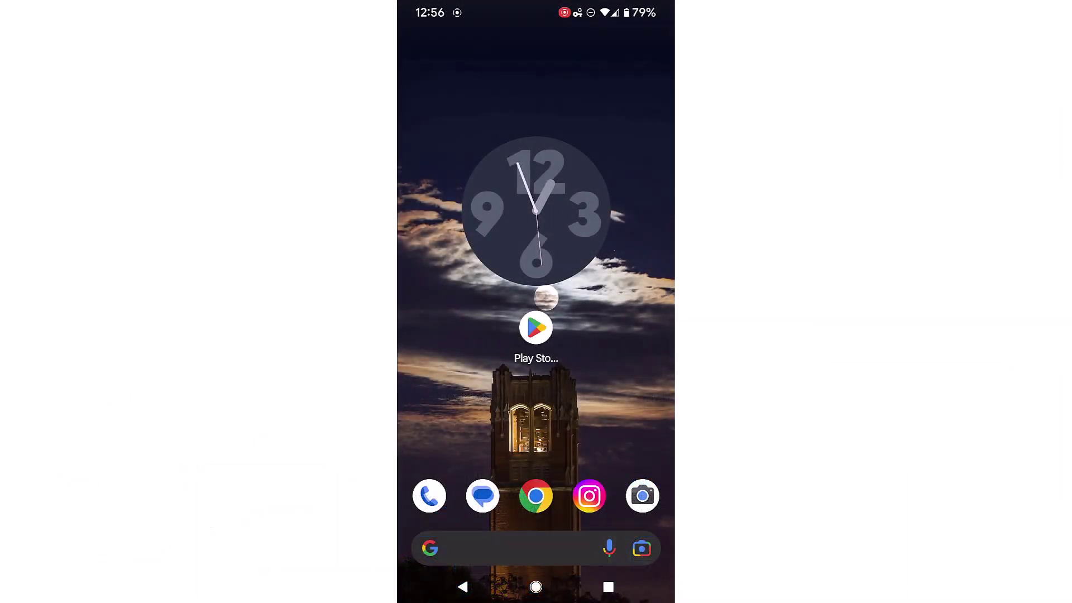
- Find Go.Learn by Docebo in the Play Store and install it
click(537, 328)
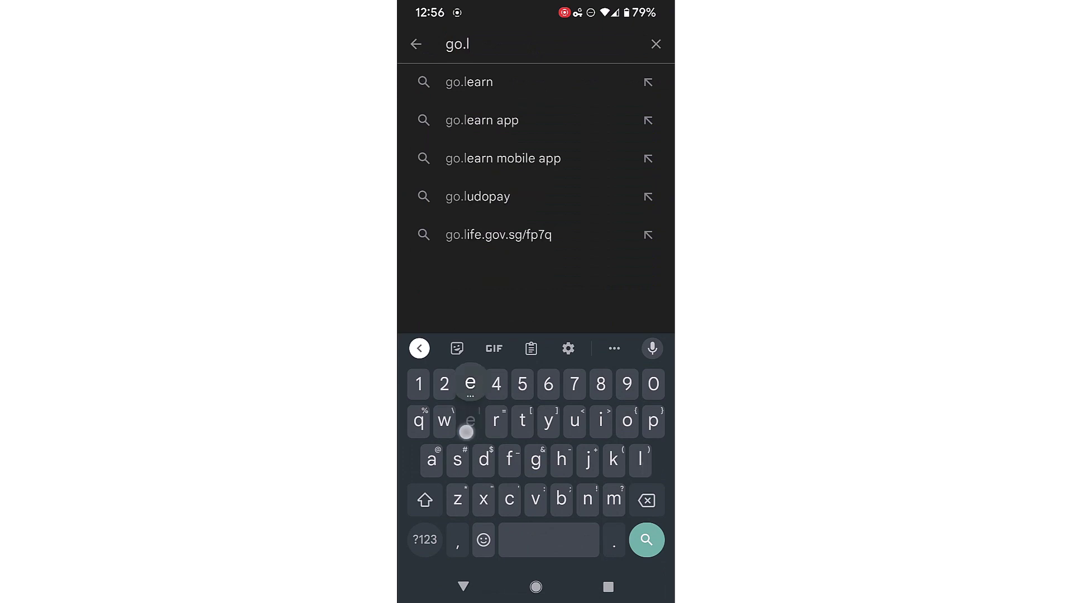
text(earn)
click(646, 539)
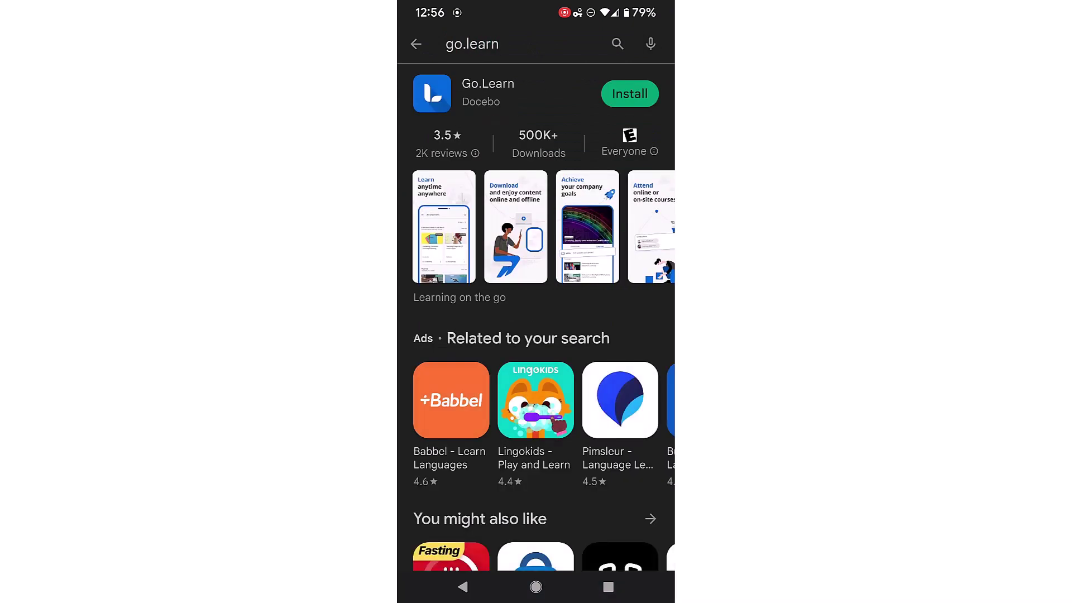
click(639, 92)
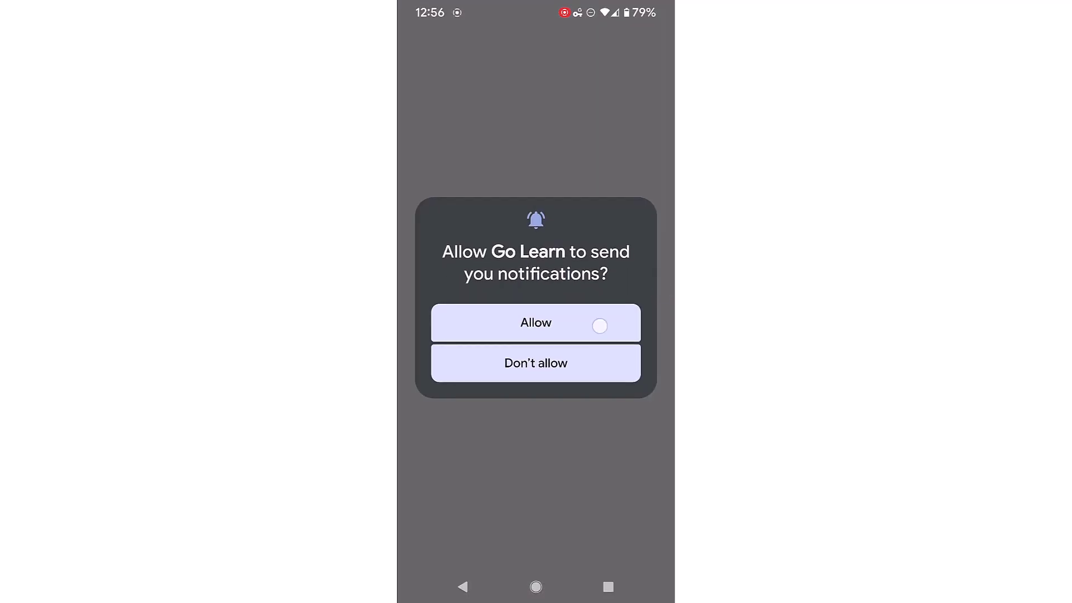
- Allow notifications and enter learn.xactware.com as the platform URL to reach its login page
click(600, 327)
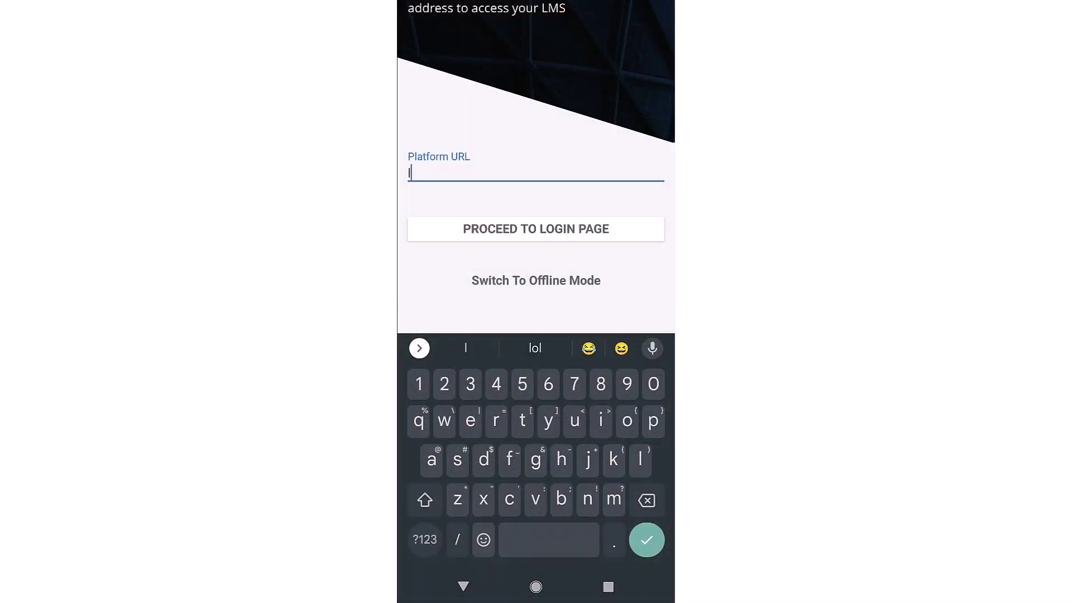
text(learn.xact)
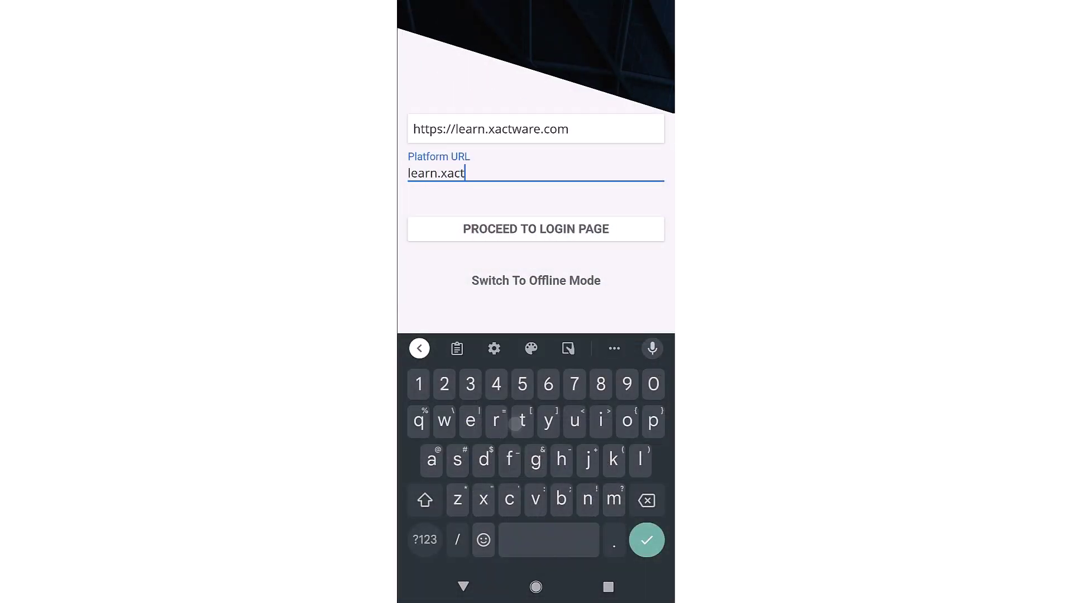
text(ware.com)
click(647, 539)
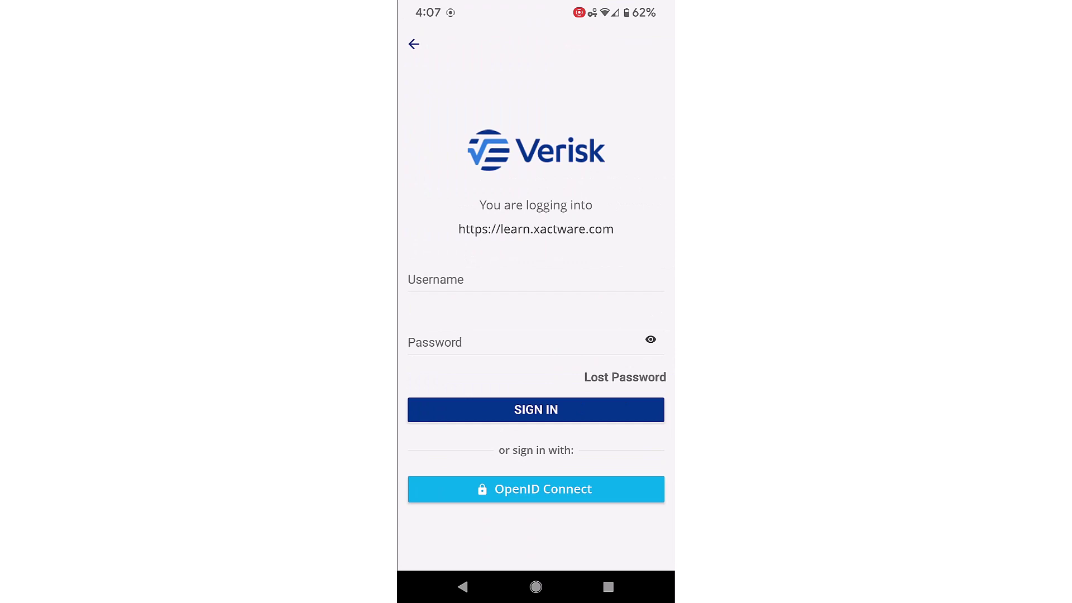
- Sign in via OpenID Connect with the Verisk account to reach Xactware Classroom home
click(620, 491)
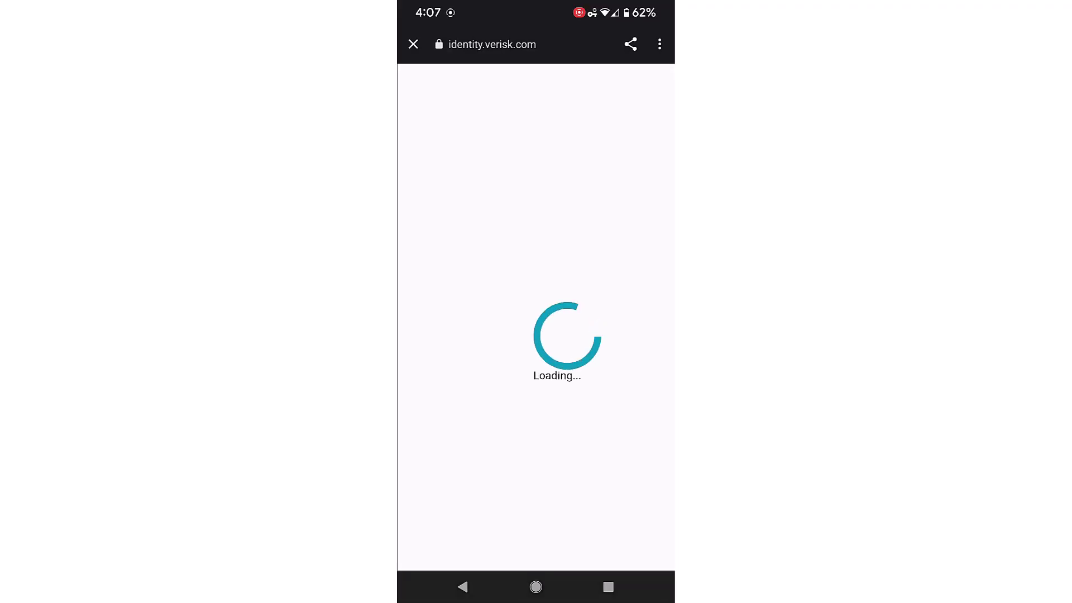
click(602, 406)
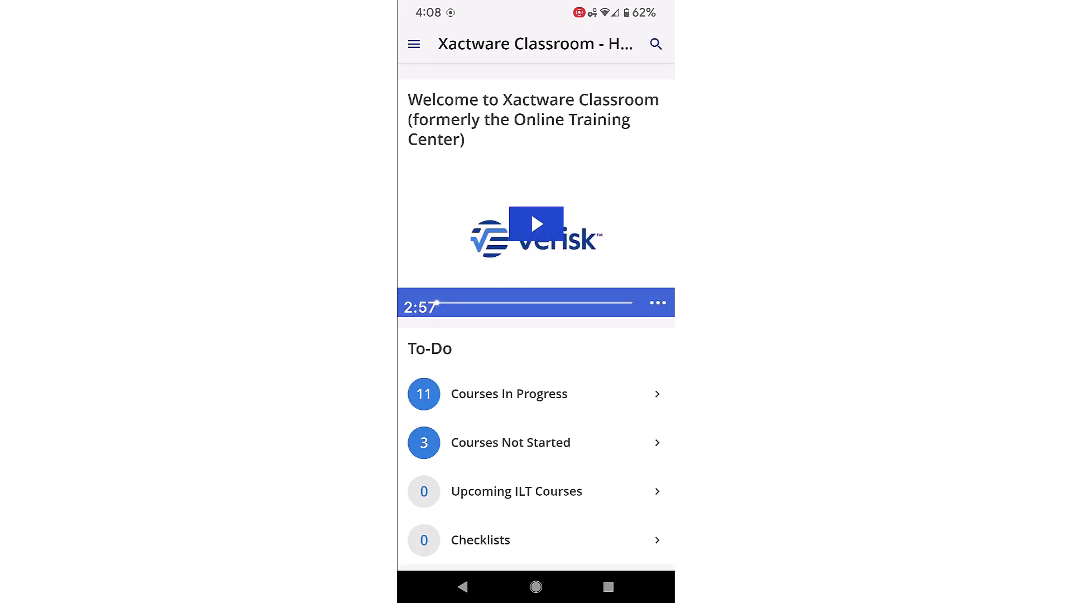
scroll(620, 377, down, 5)
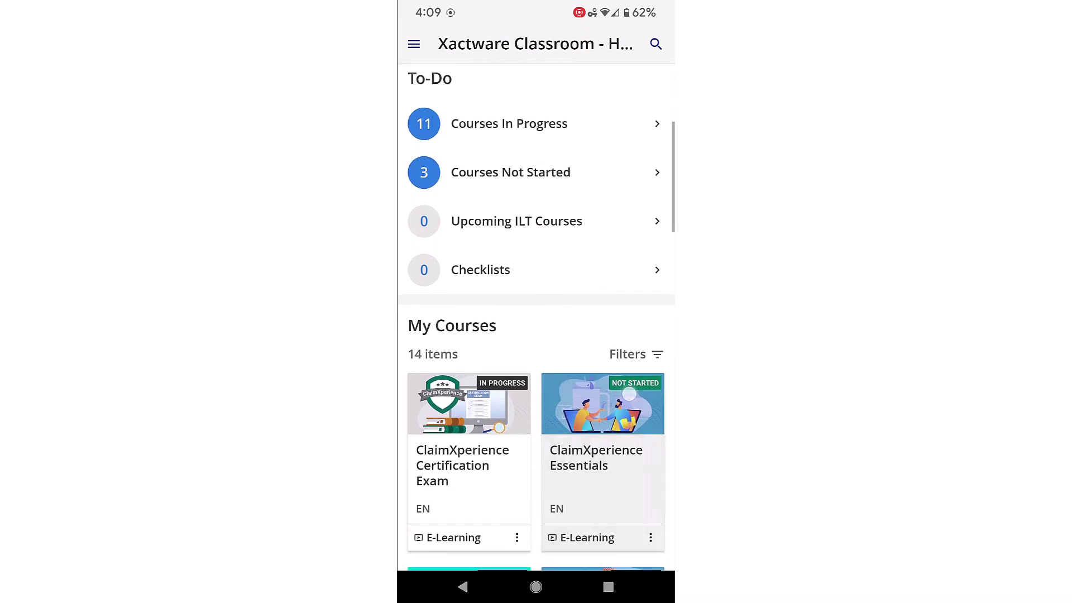
scroll(606, 458, down, 5)
scroll(611, 500, down, 4)
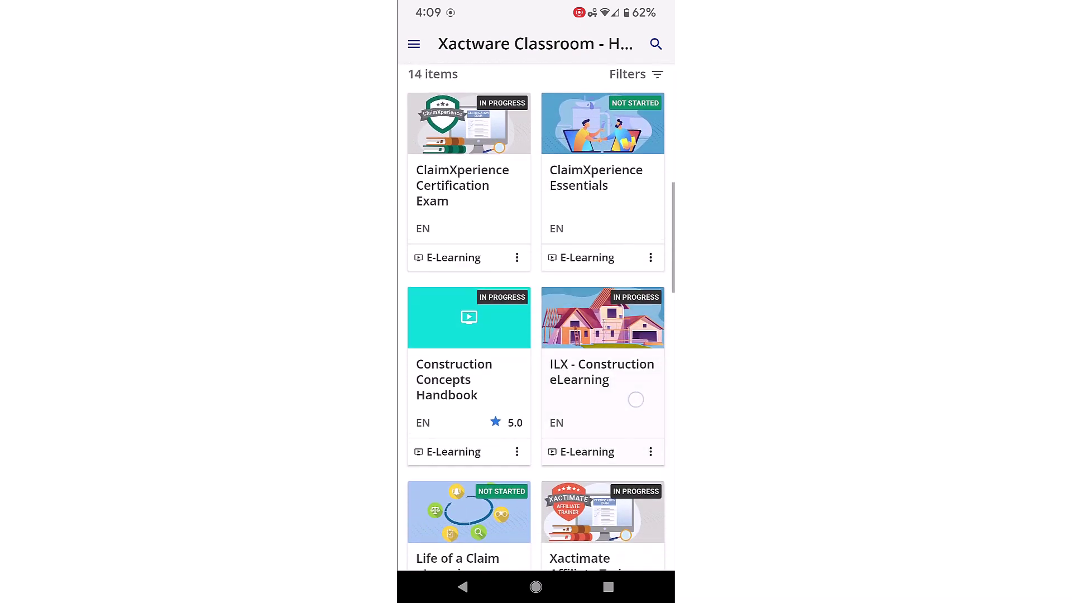